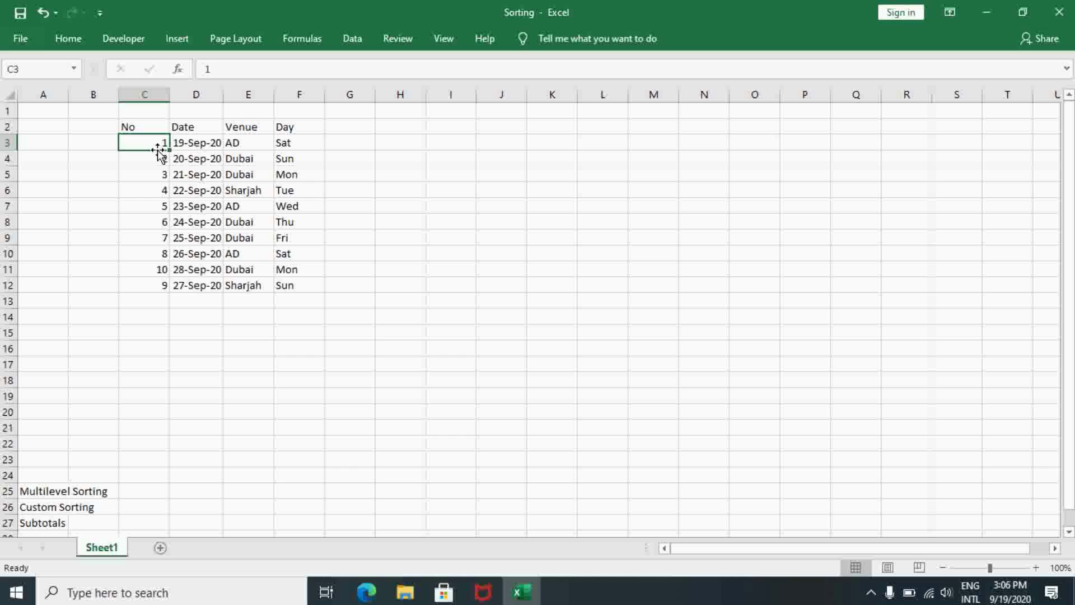
Step: Sort the match table by the No column on cell values, smallest to largest
{"action": "left_click", "coordinate": [352, 43]}
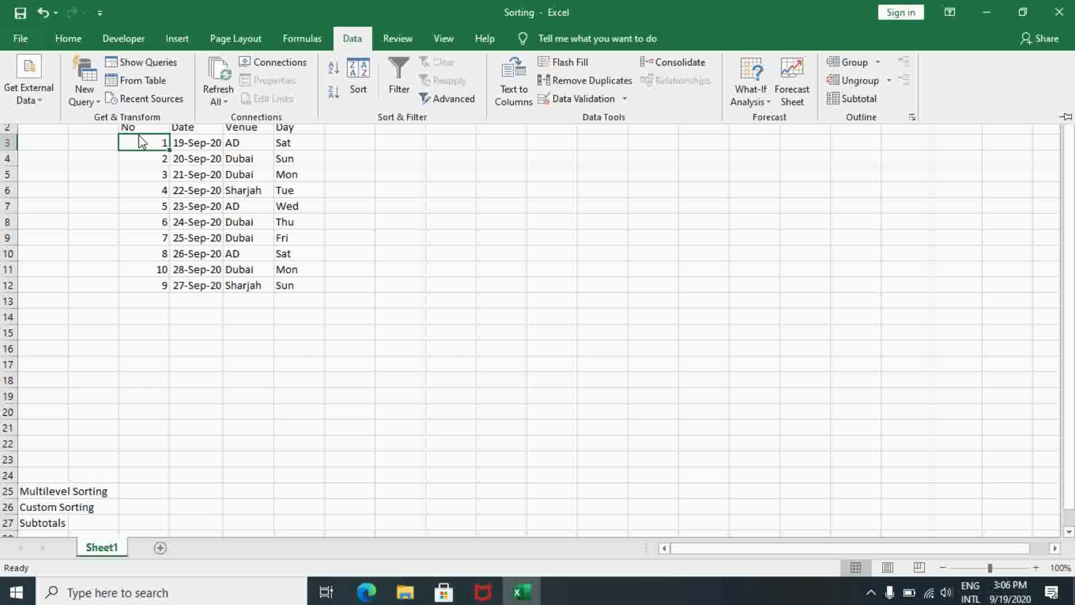
{"action": "left_click", "coordinate": [351, 79]}
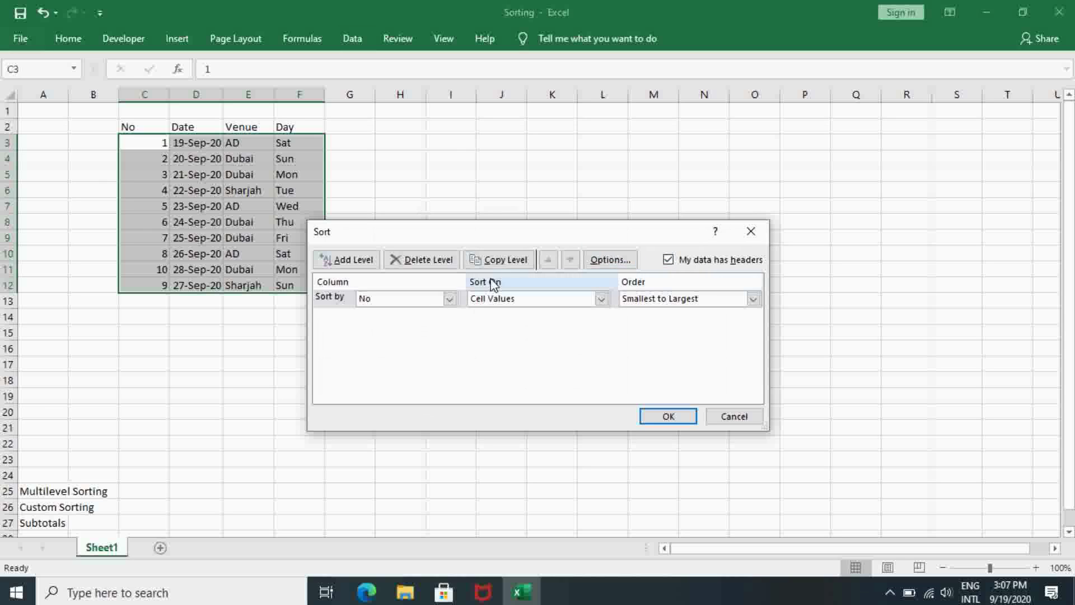
{"action": "left_click", "coordinate": [449, 297]}
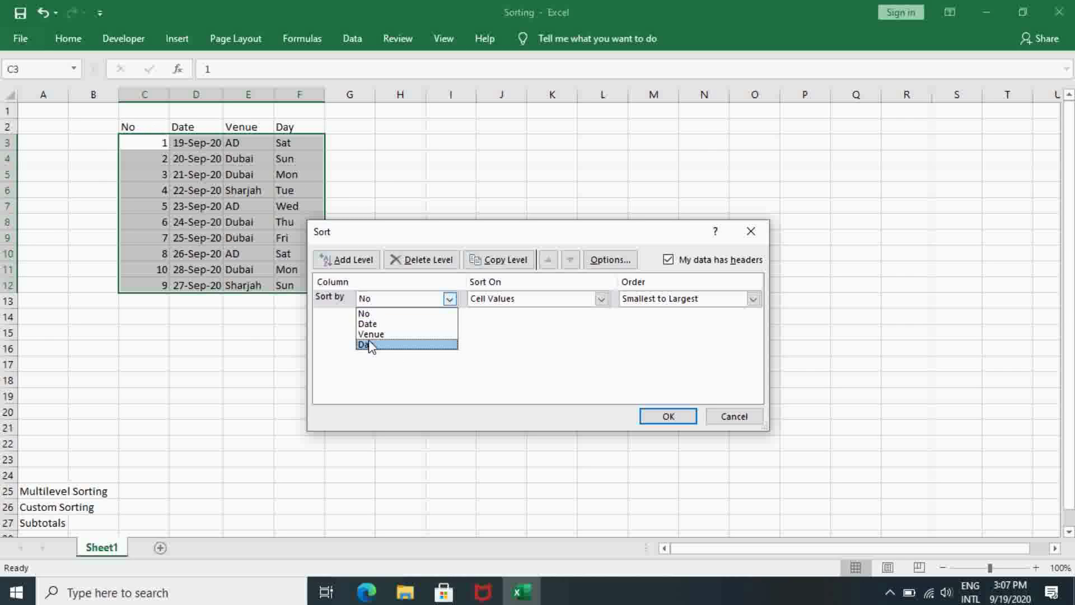
{"action": "left_click", "coordinate": [405, 314]}
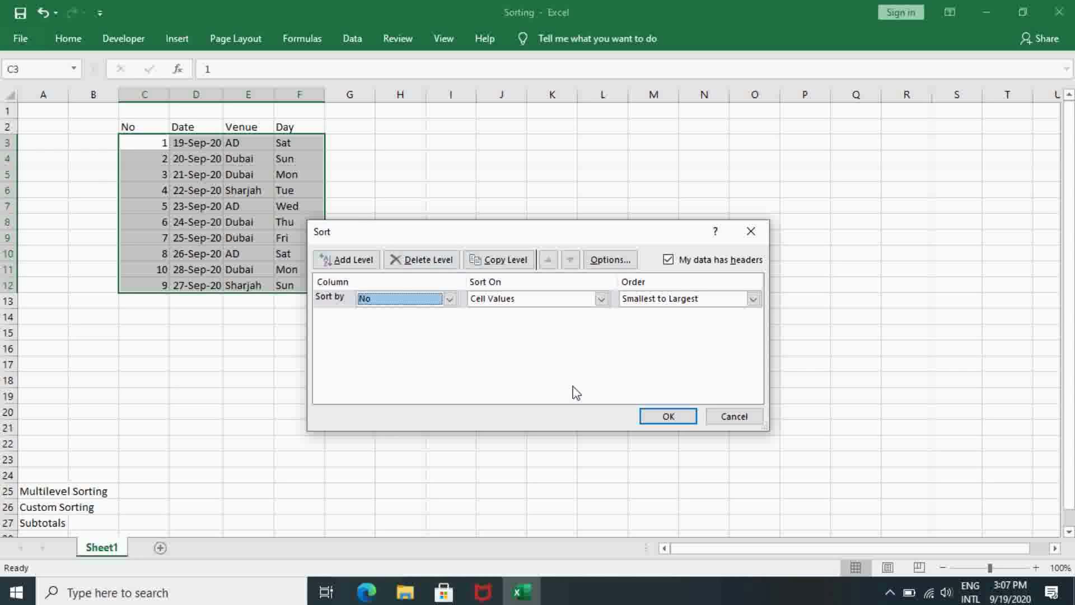
{"action": "left_click", "coordinate": [663, 417]}
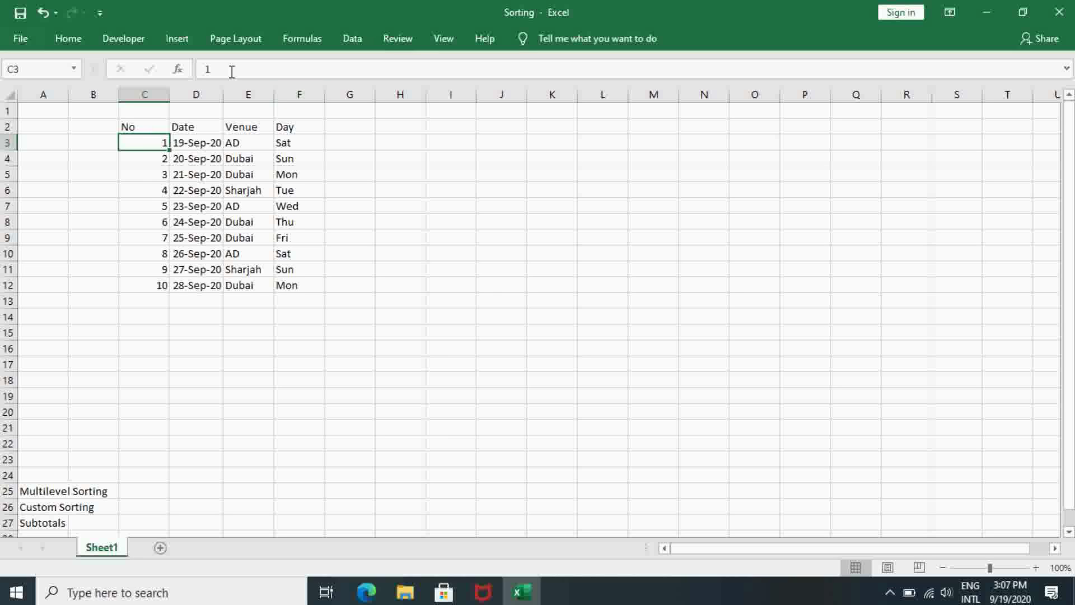
Step: Sort the match table by Venue A to Z, with Day A to Z as a second level
{"action": "left_click", "coordinate": [353, 39]}
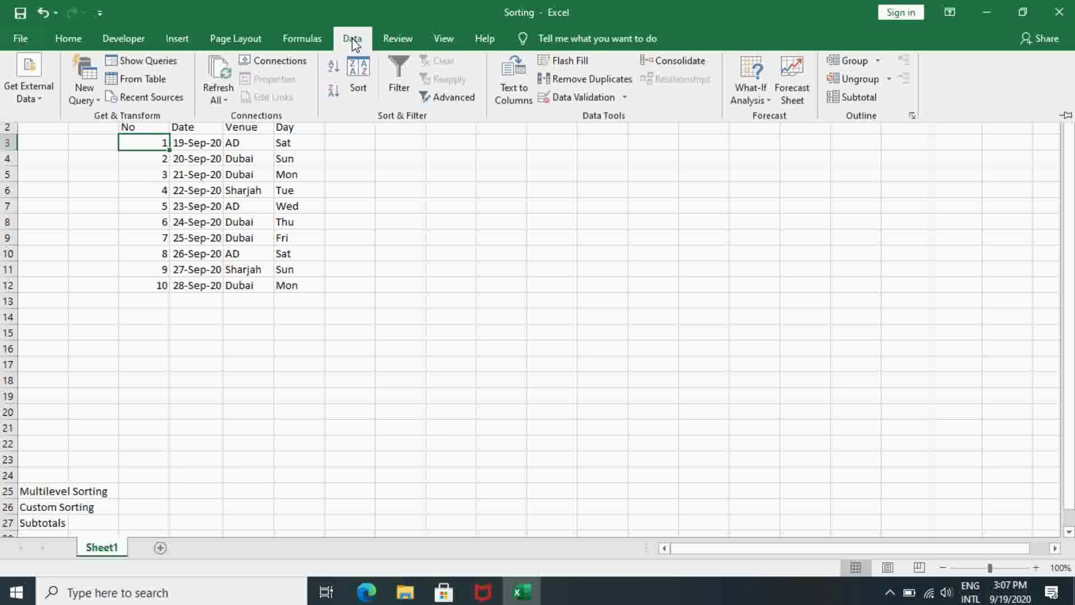
{"action": "left_click", "coordinate": [357, 73]}
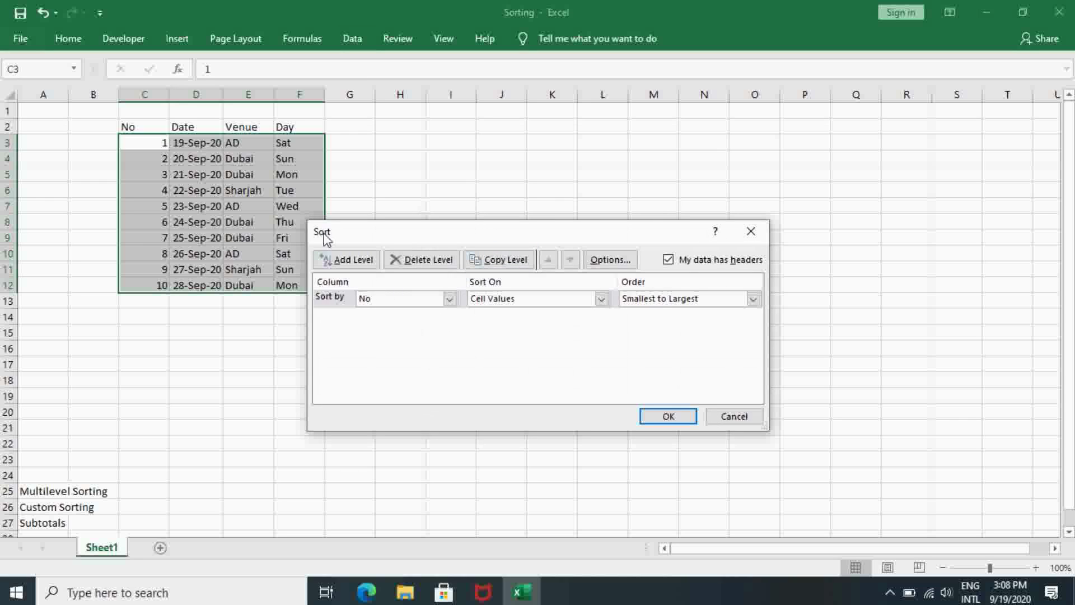
{"action": "left_click", "coordinate": [449, 299]}
{"action": "left_click", "coordinate": [415, 335]}
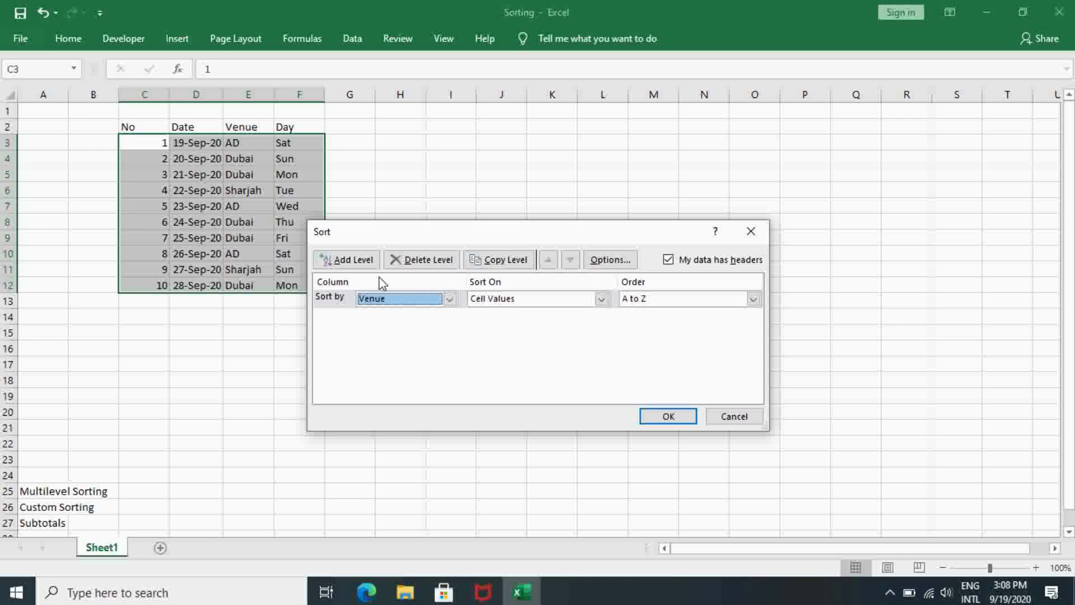
{"action": "left_click", "coordinate": [364, 260]}
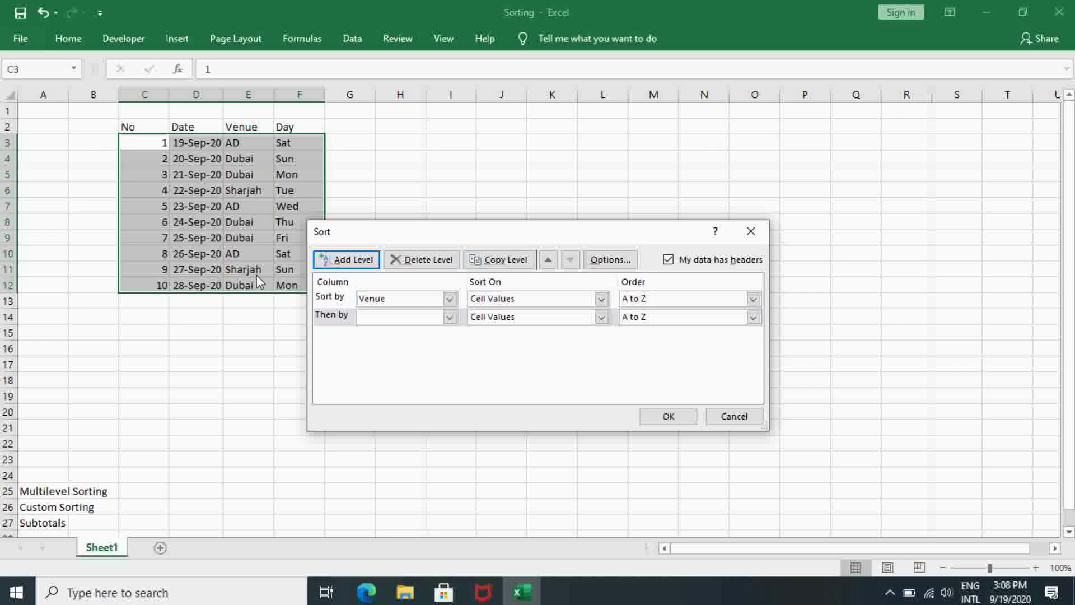
{"action": "left_click", "coordinate": [449, 317]}
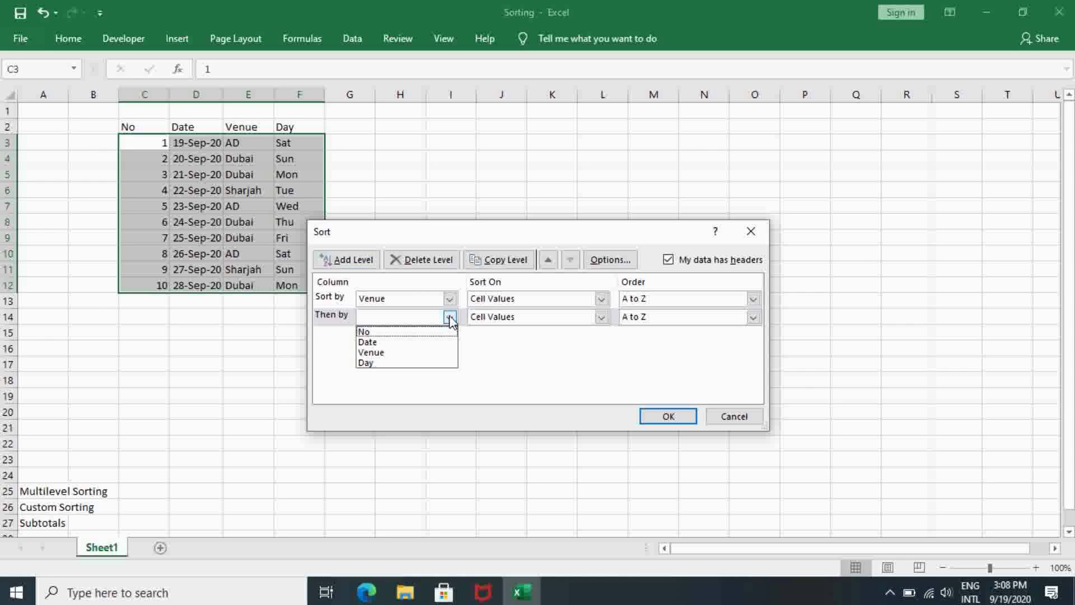
{"action": "left_click", "coordinate": [392, 364]}
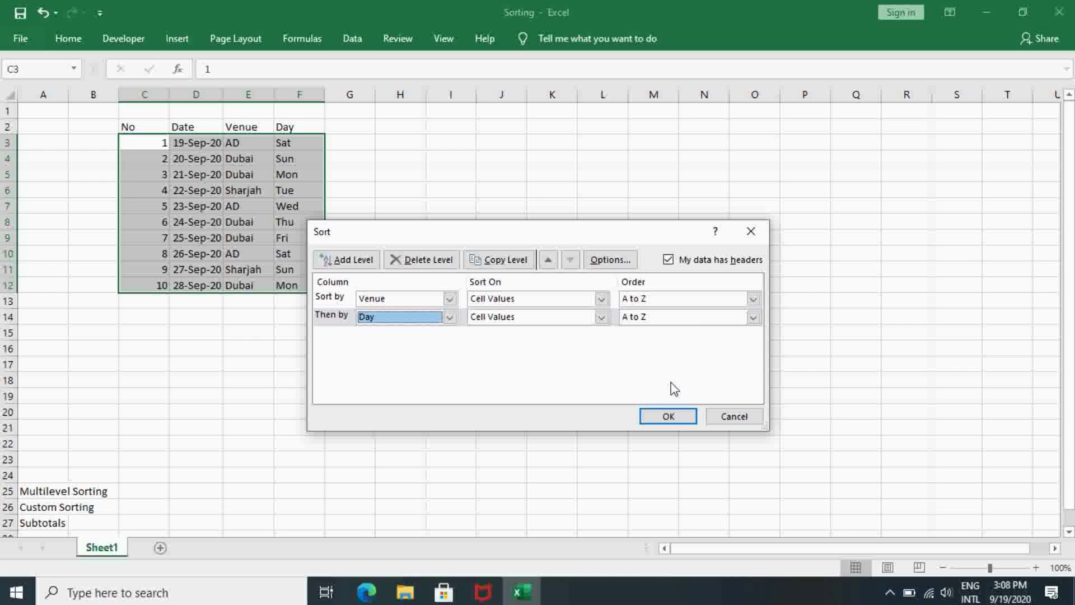
{"action": "left_click", "coordinate": [668, 417]}
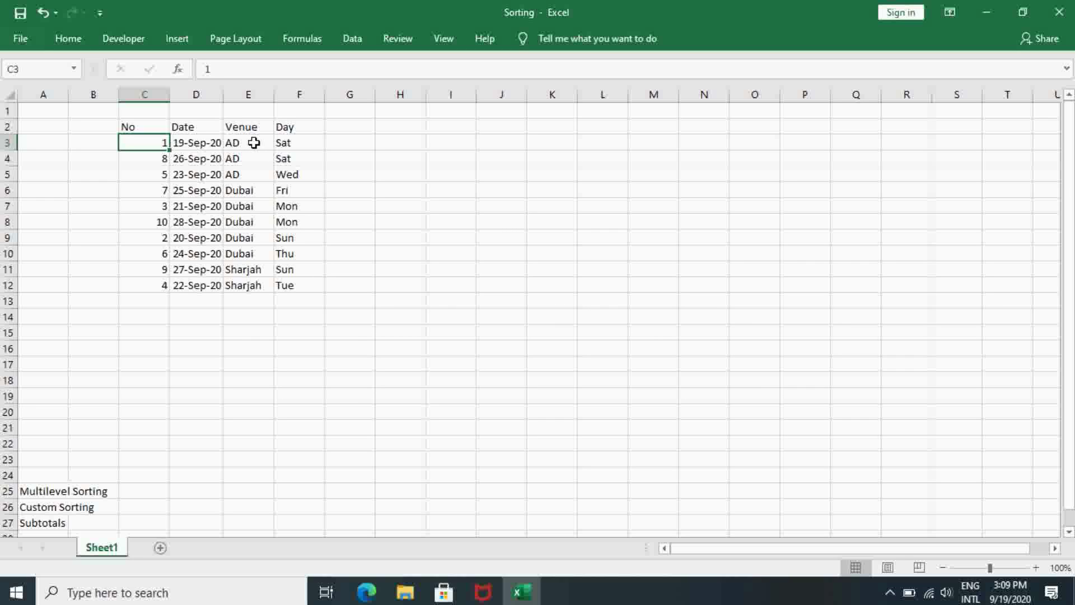
Step: Examine how the Day entries are ordered within the AD, Dubai and Sharjah venue groups
{"action": "left_click_drag", "start_coordinate": [254, 142], "coordinate": [248, 178]}
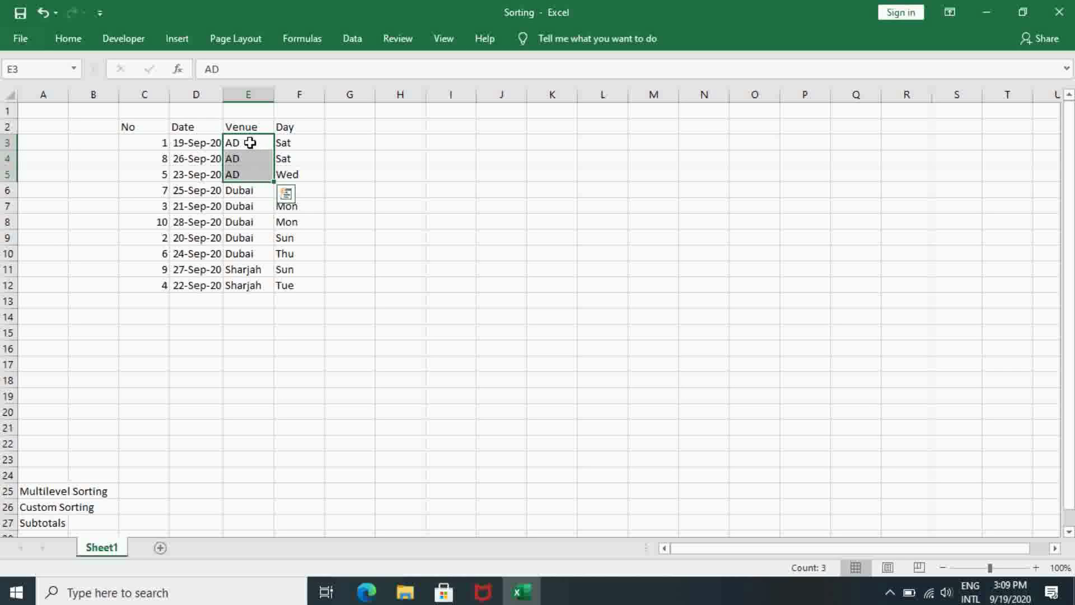
{"action": "left_click", "coordinate": [285, 144]}
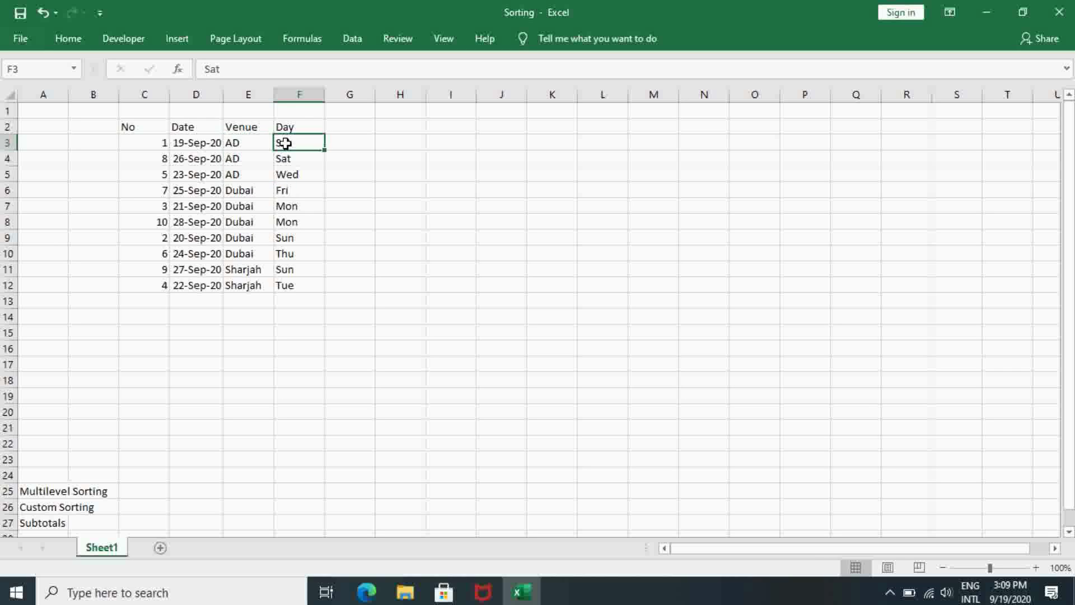
{"action": "left_click_drag", "start_coordinate": [297, 143], "coordinate": [297, 171]}
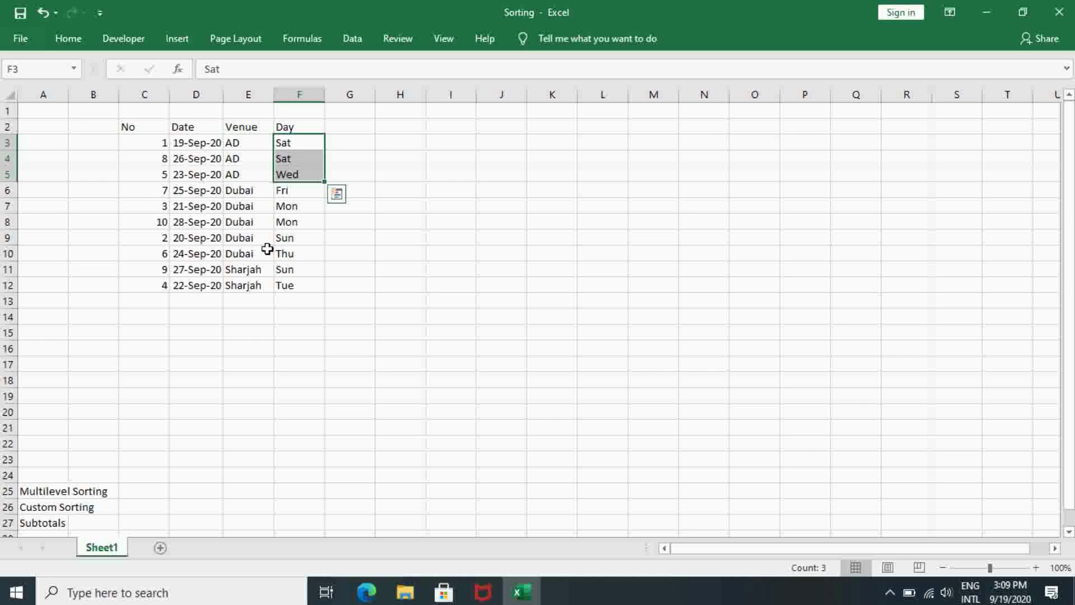
{"action": "left_click", "coordinate": [285, 190]}
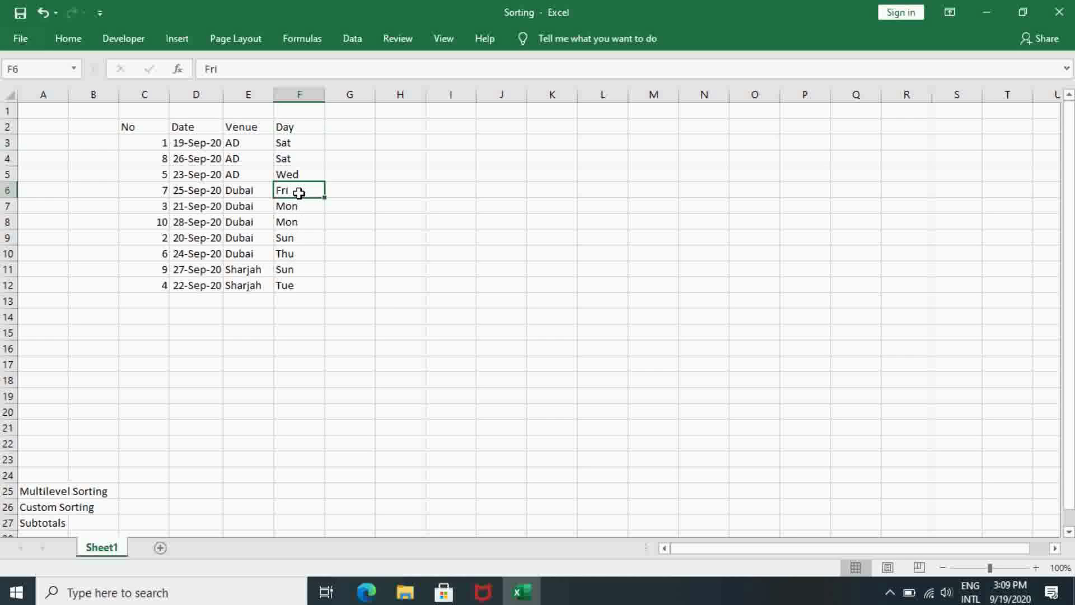
{"action": "left_click_drag", "start_coordinate": [299, 192], "coordinate": [294, 236]}
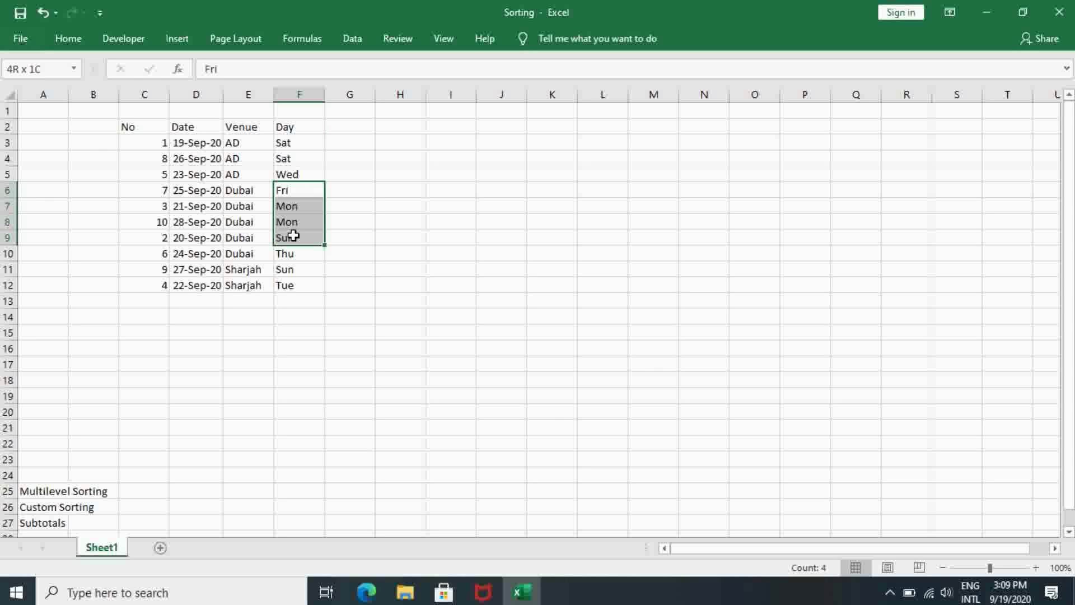
{"action": "left_click_drag", "start_coordinate": [294, 236], "coordinate": [290, 248]}
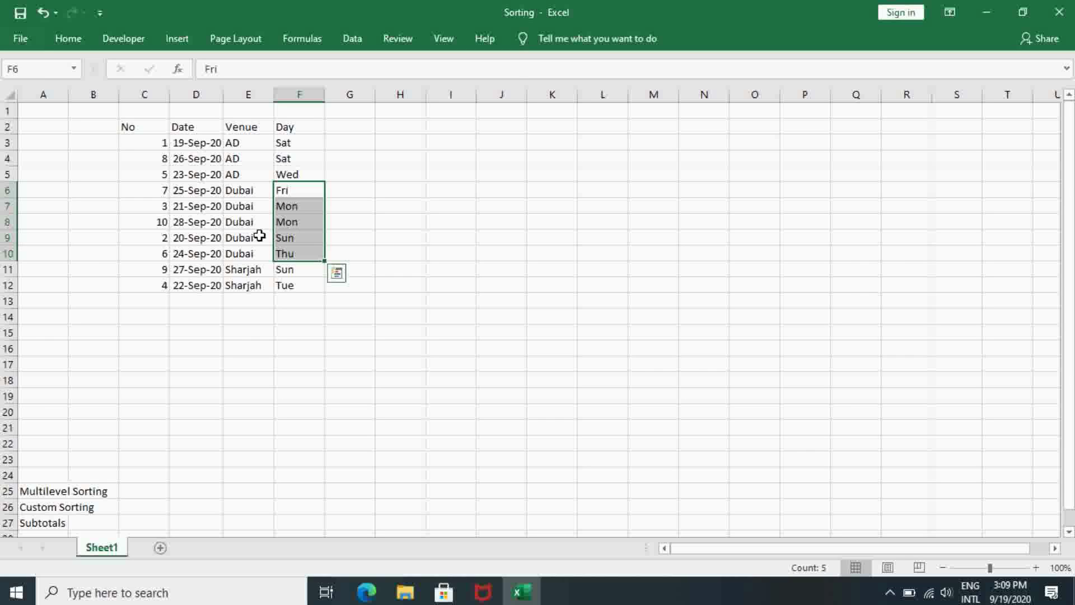
{"action": "left_click", "coordinate": [301, 270]}
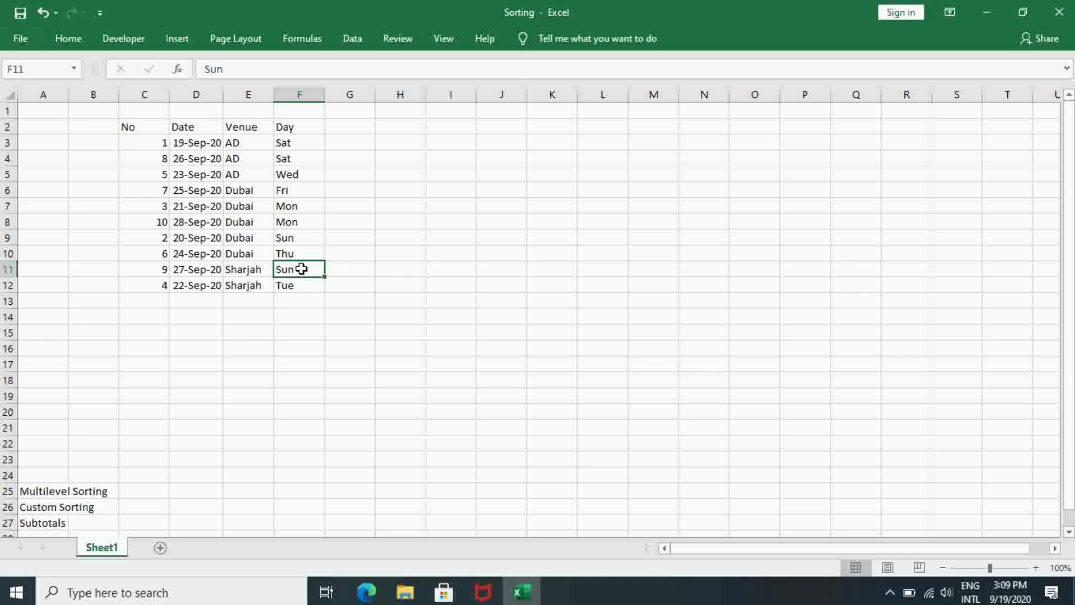
{"action": "left_click_drag", "start_coordinate": [302, 269], "coordinate": [300, 283]}
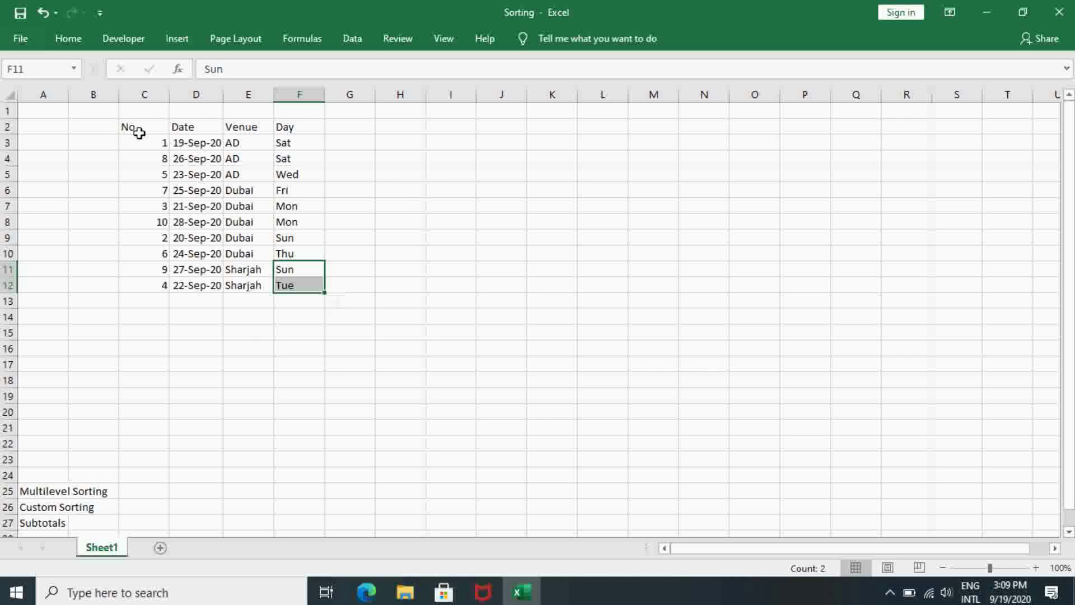
{"action": "left_click", "coordinate": [141, 130]}
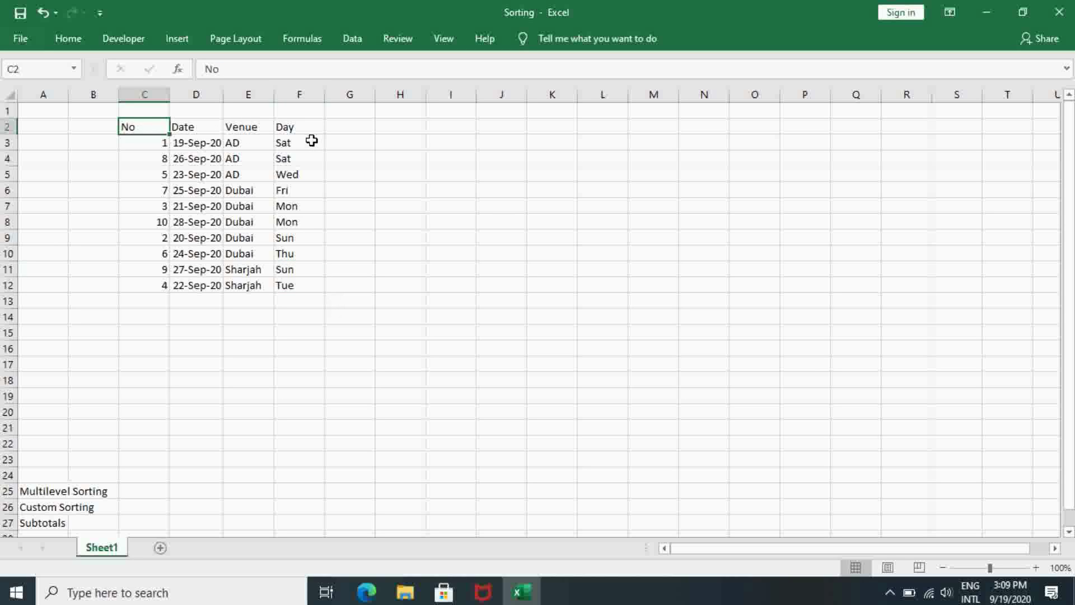
{"action": "left_click", "coordinate": [302, 125]}
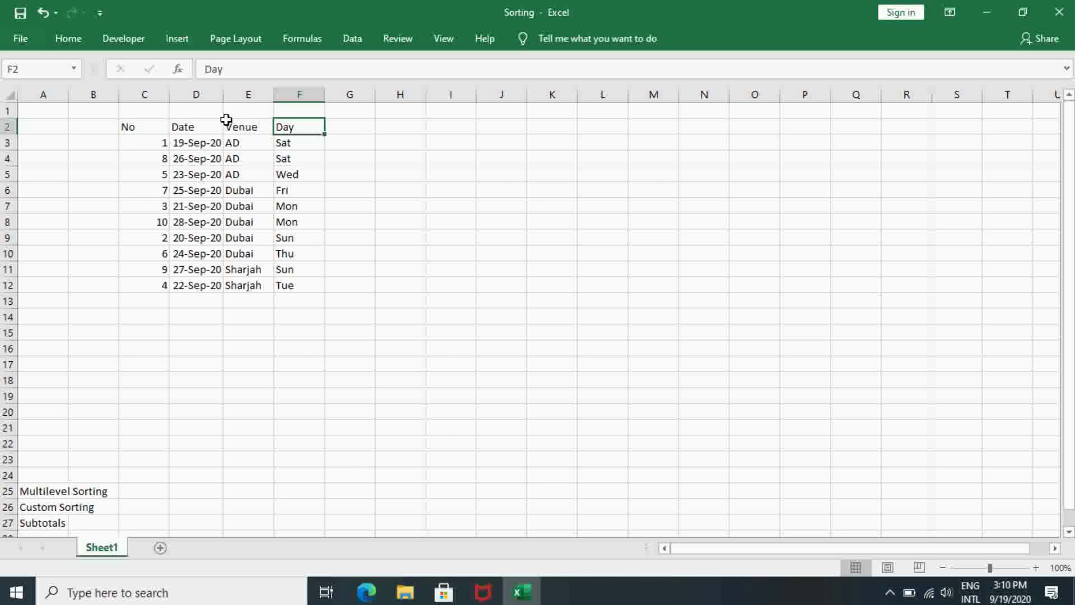
Step: Re-sort the table with the Day level ordered by the custom list Sun, Mon, Tue, Wed, Thu, Fri, Sat, keeping Venue as the first level
{"action": "left_click", "coordinate": [140, 126]}
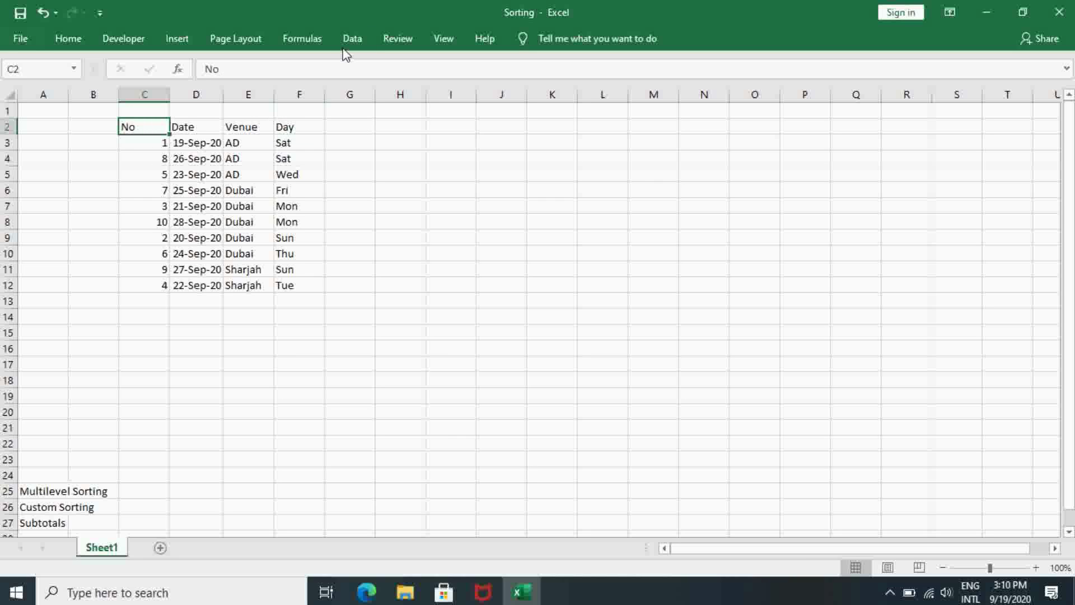
{"action": "left_click", "coordinate": [351, 39]}
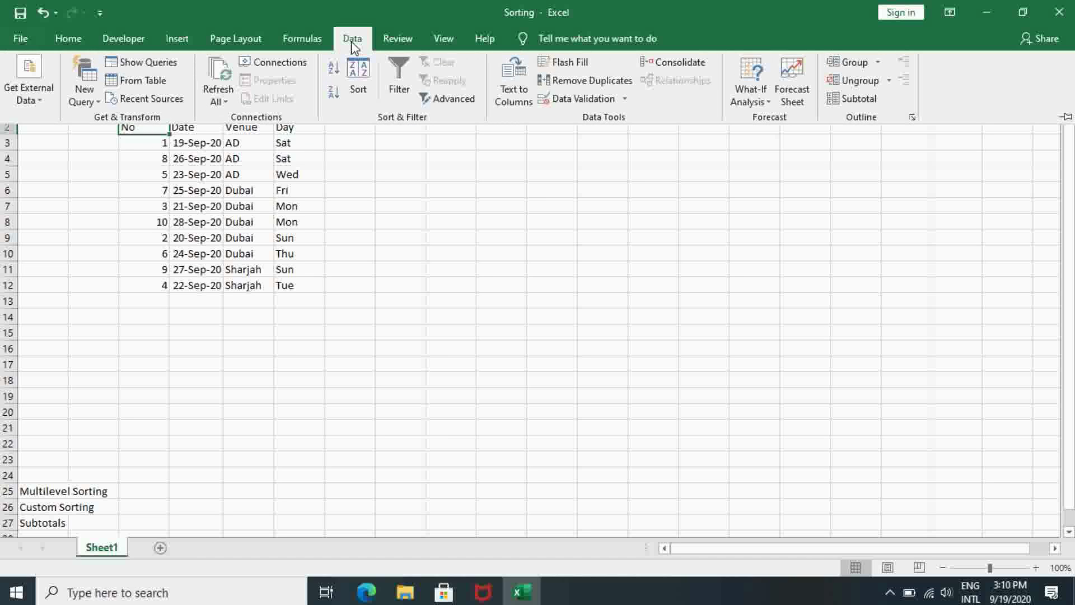
{"action": "left_click", "coordinate": [362, 72]}
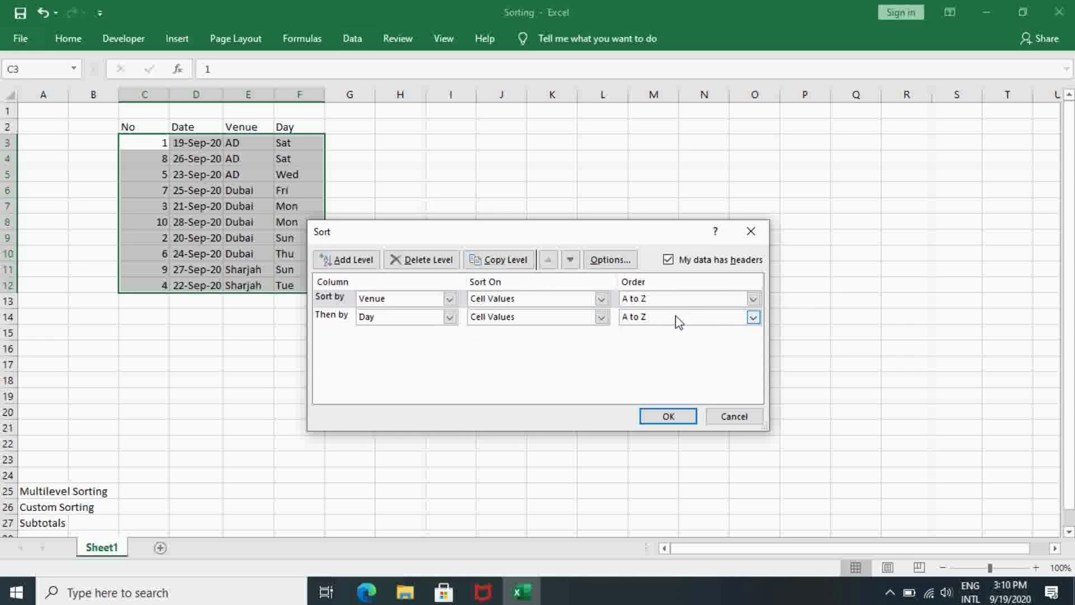
{"action": "left_click", "coordinate": [753, 318]}
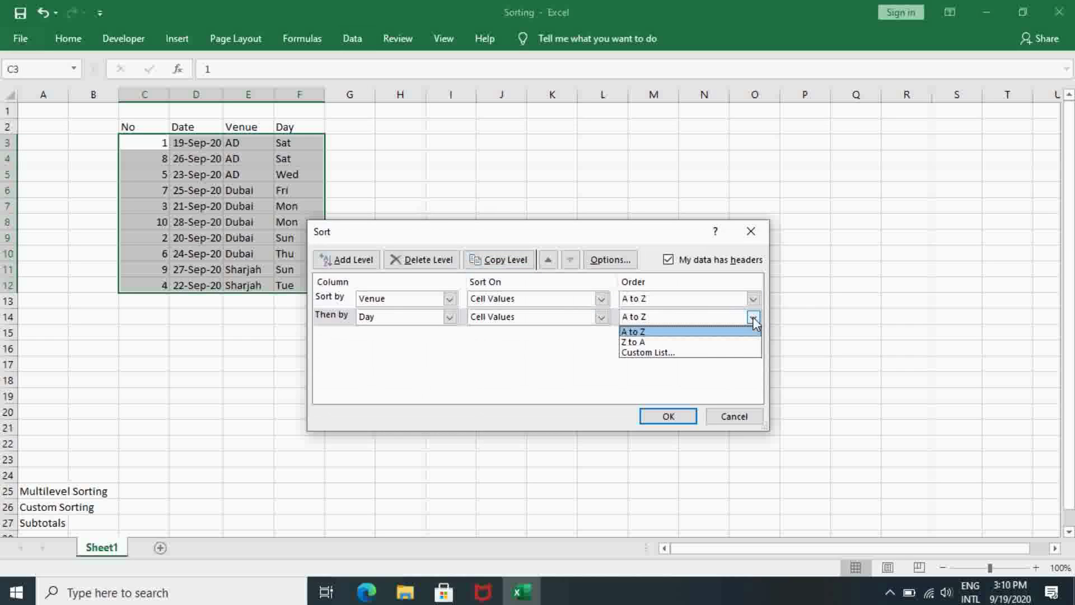
{"action": "left_click", "coordinate": [700, 352]}
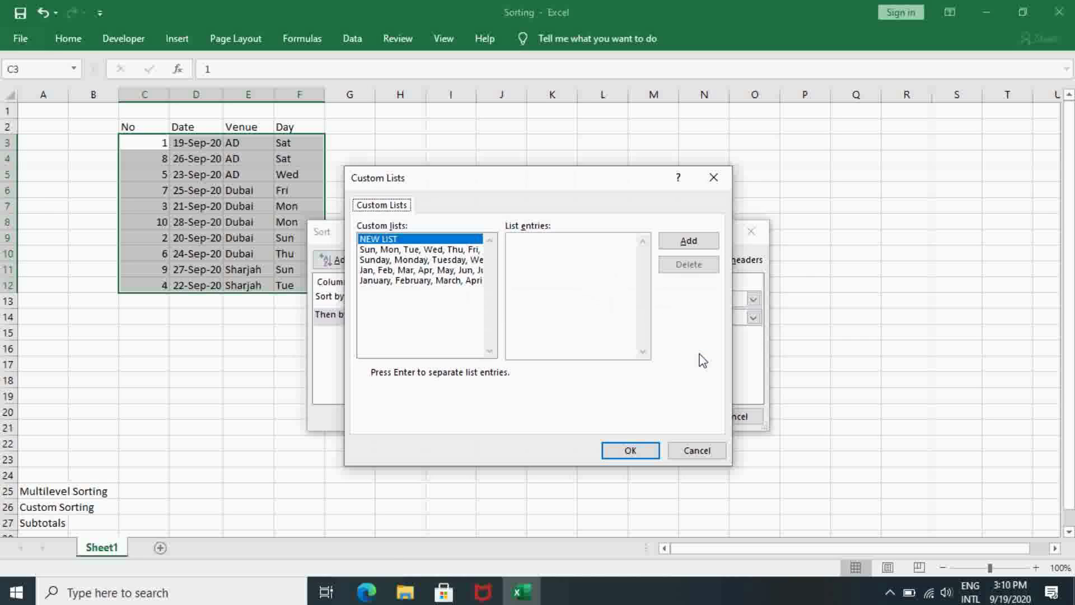
{"action": "left_click", "coordinate": [414, 250]}
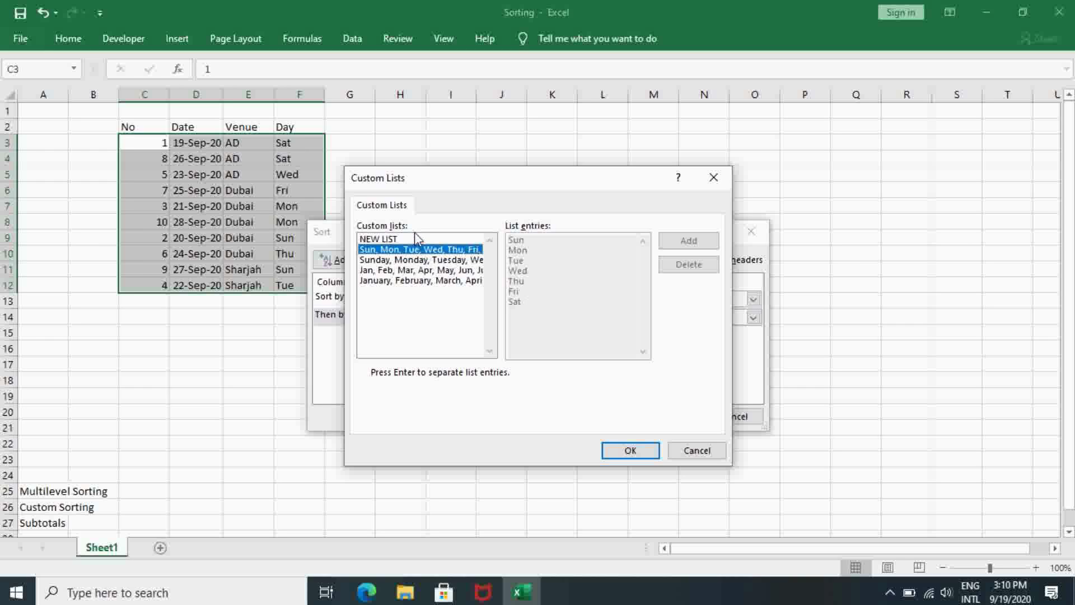
{"action": "left_click", "coordinate": [630, 451]}
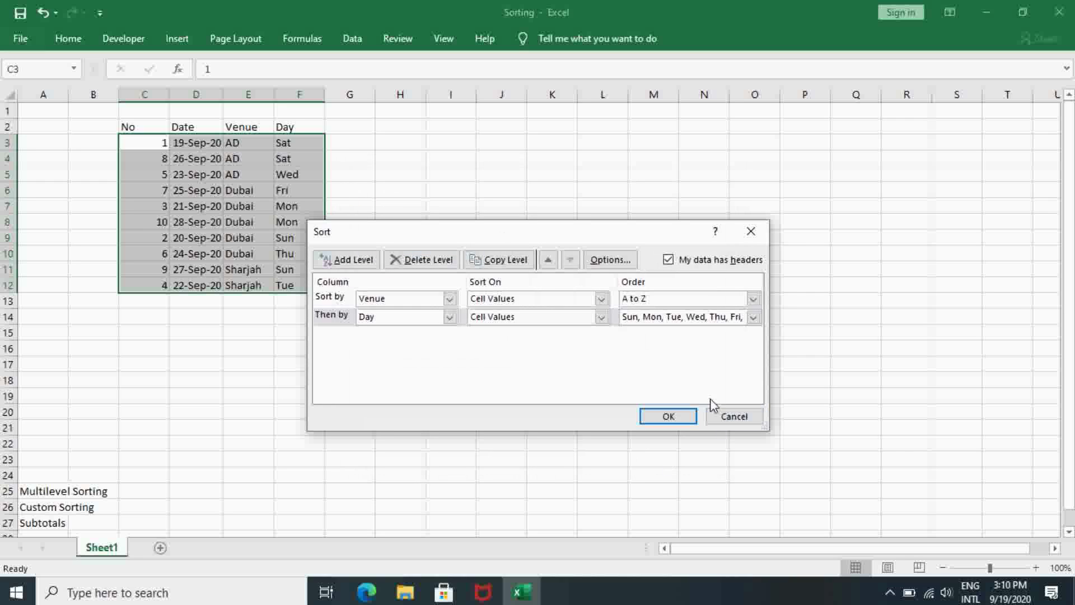
{"action": "left_click", "coordinate": [670, 417]}
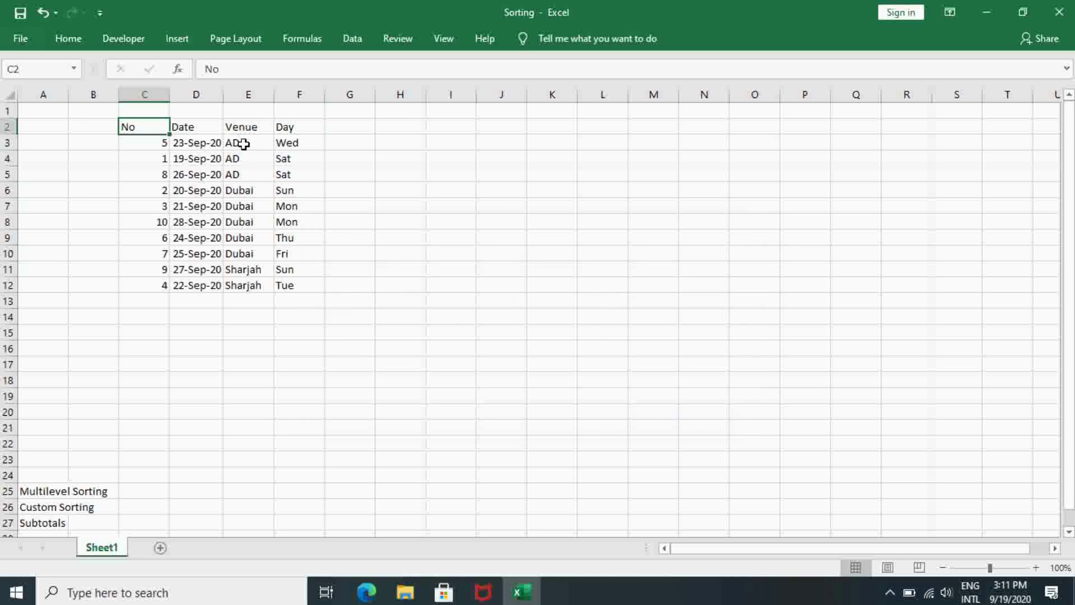
Step: Check the weekday order of the Day entries within the AD and Dubai venue groups
{"action": "left_click_drag", "start_coordinate": [243, 144], "coordinate": [239, 168]}
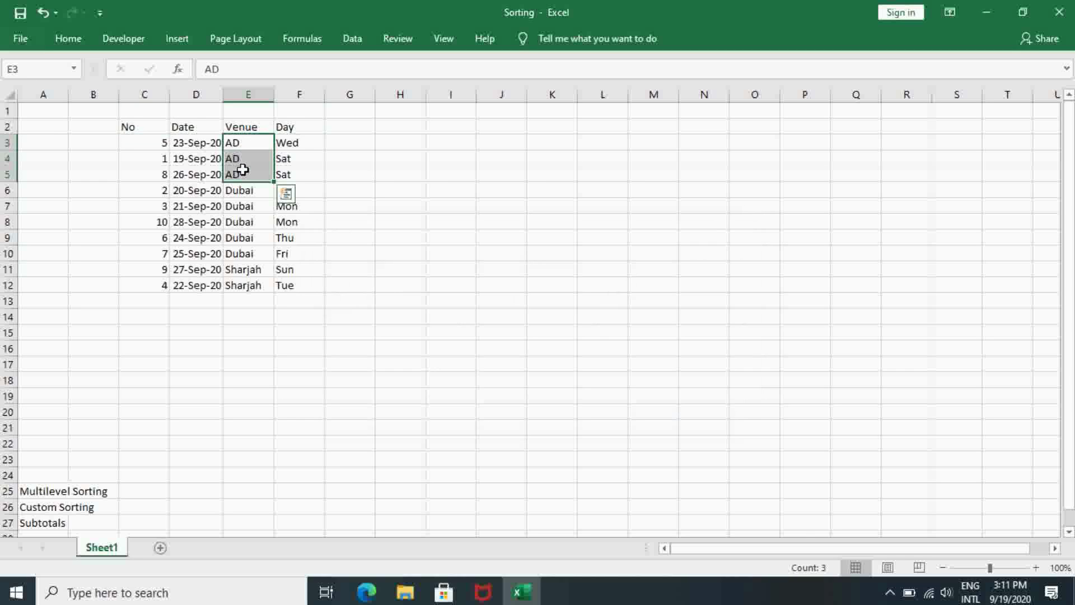
{"action": "left_click", "coordinate": [304, 140]}
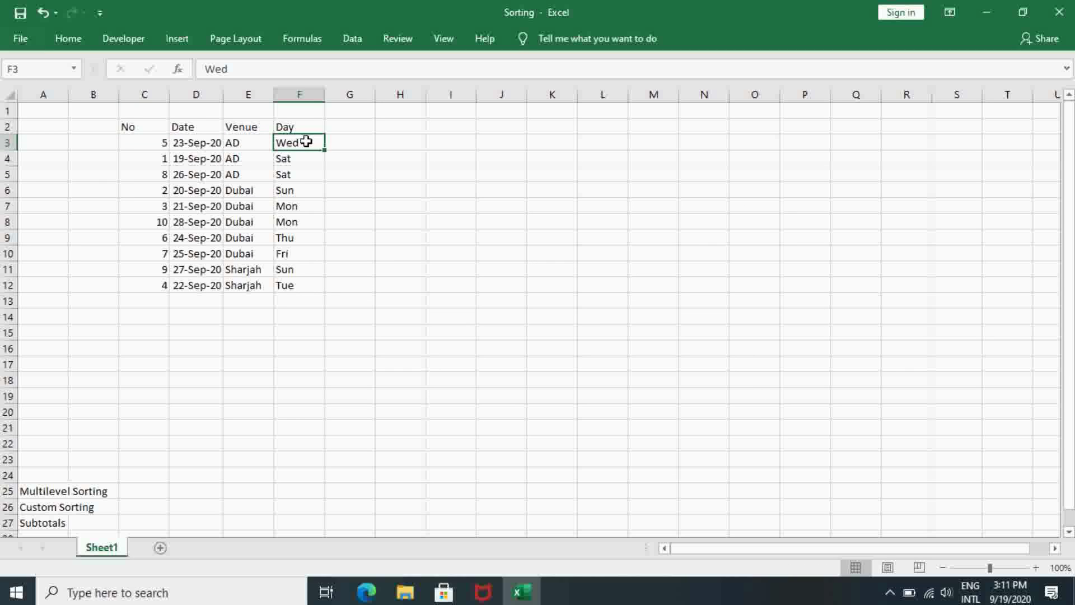
{"action": "left_click_drag", "start_coordinate": [305, 141], "coordinate": [305, 166]}
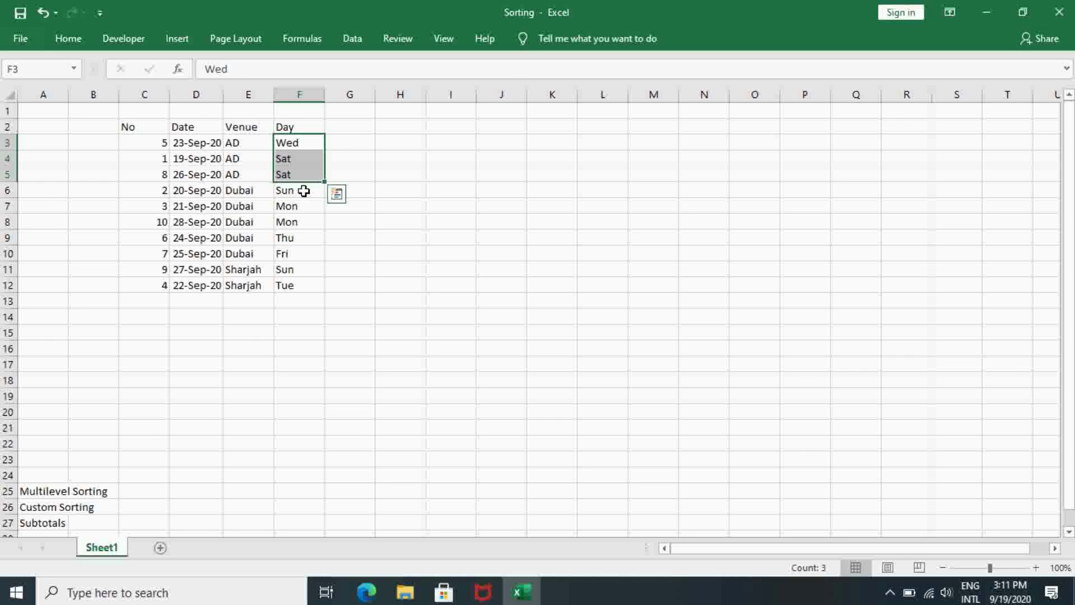
{"action": "left_click", "coordinate": [304, 190]}
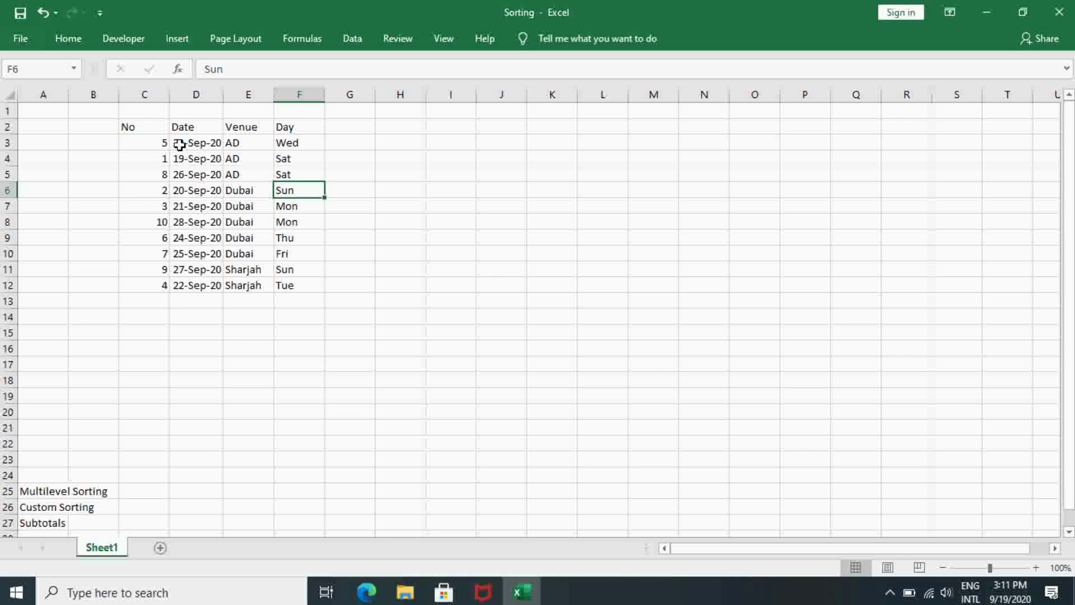
{"action": "left_click", "coordinate": [145, 126]}
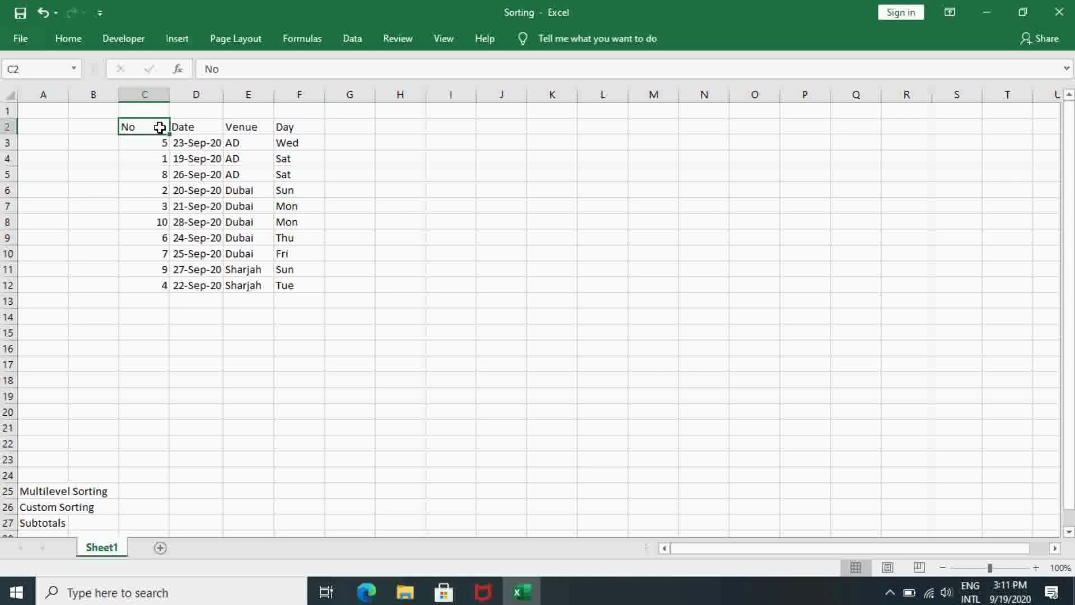
Step: Review the sorted match table and the start of the AD, Dubai and Sharjah groups in its Venue column
{"action": "left_click_drag", "start_coordinate": [159, 128], "coordinate": [284, 278]}
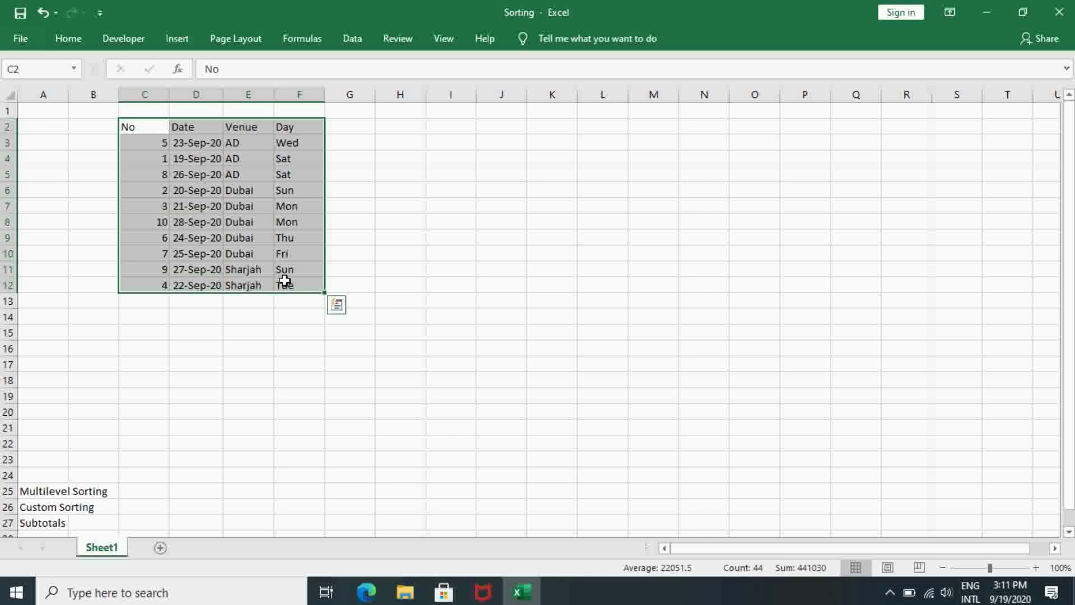
{"action": "left_click", "coordinate": [246, 144]}
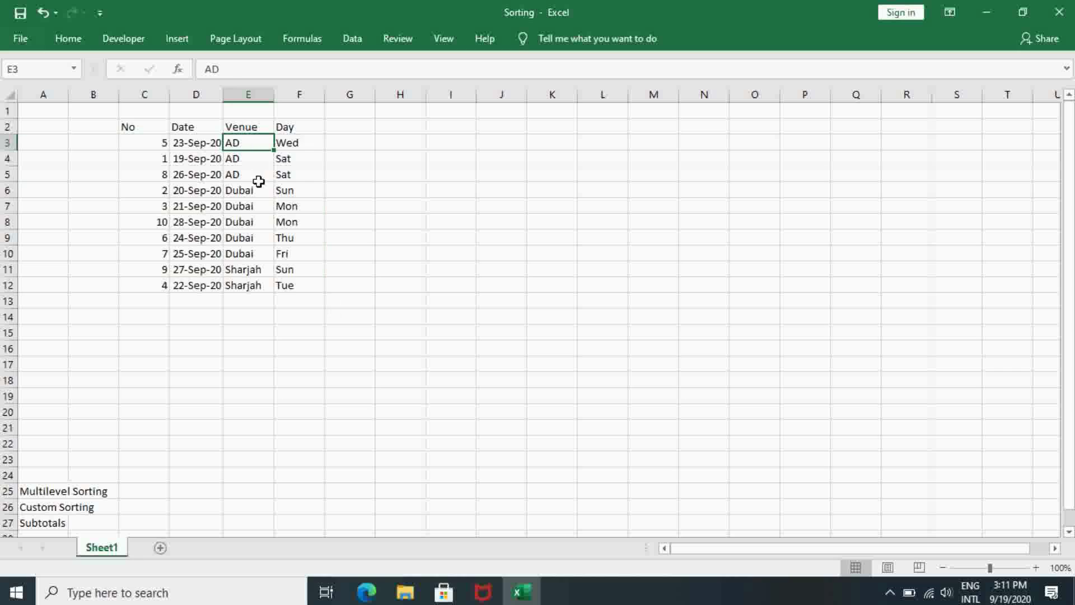
{"action": "left_click", "coordinate": [263, 202]}
{"action": "left_click", "coordinate": [261, 274]}
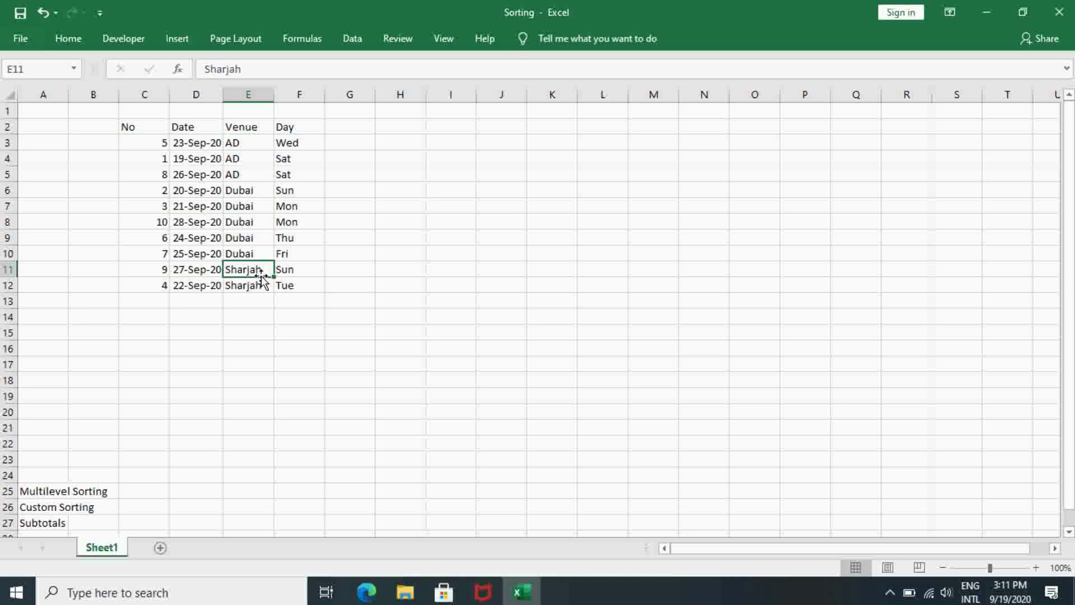
Step: Add subtotals to the match table C2:F12 at each change in Venue, using Count on Venue, with the summary below the data
{"action": "left_click", "coordinate": [152, 130]}
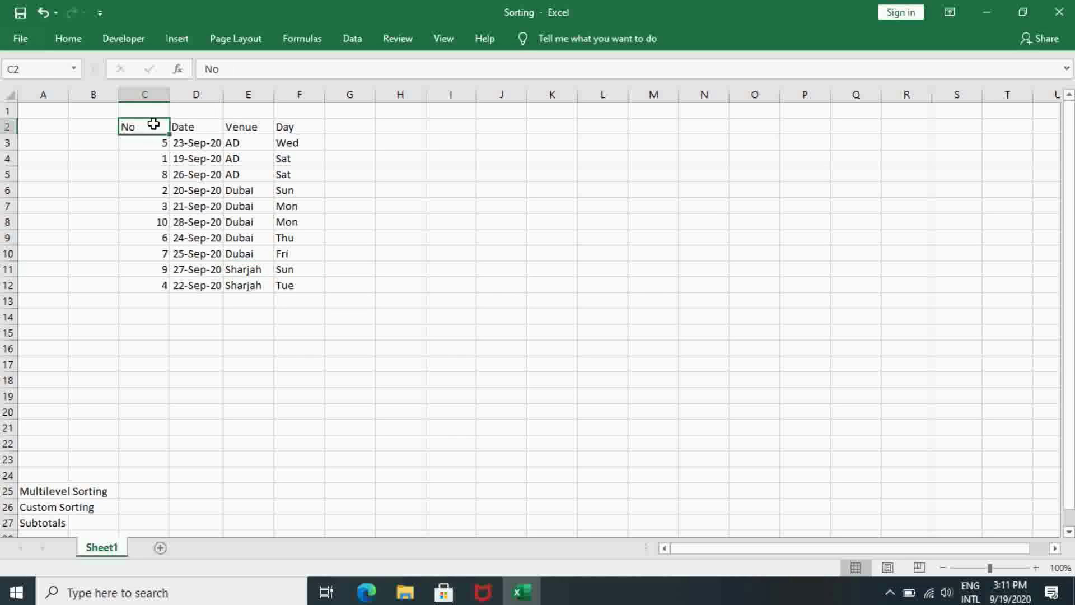
{"action": "left_click_drag", "start_coordinate": [154, 123], "coordinate": [295, 280]}
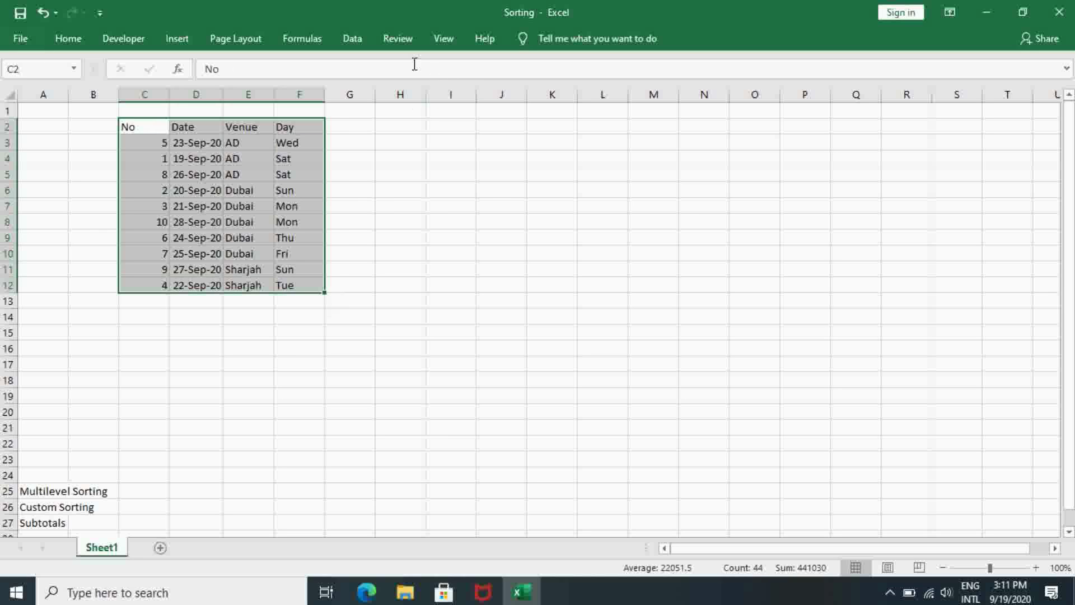
{"action": "left_click", "coordinate": [354, 39]}
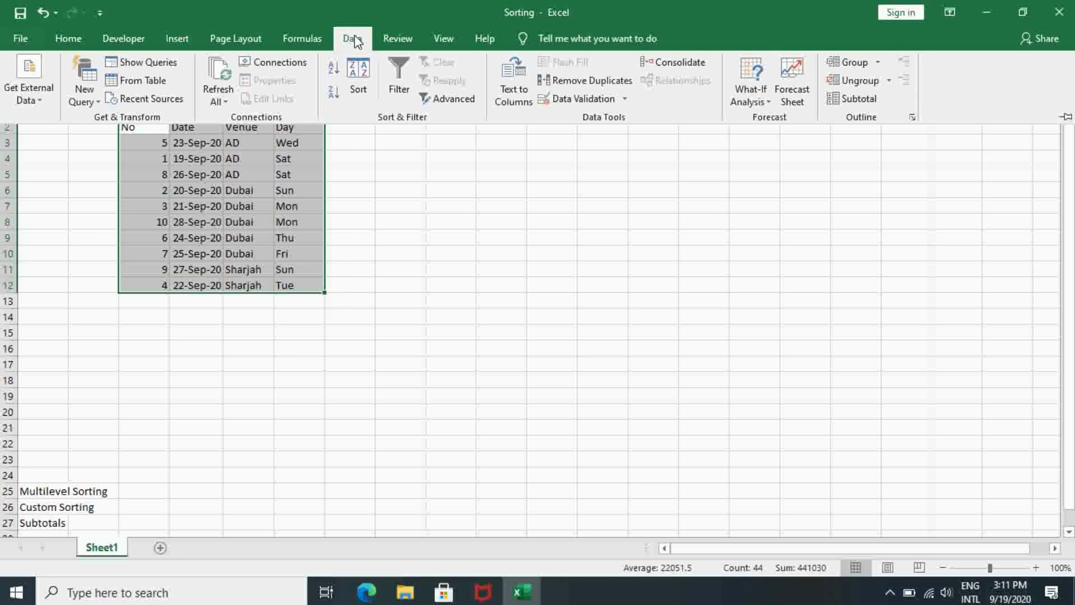
{"action": "left_click", "coordinate": [875, 102]}
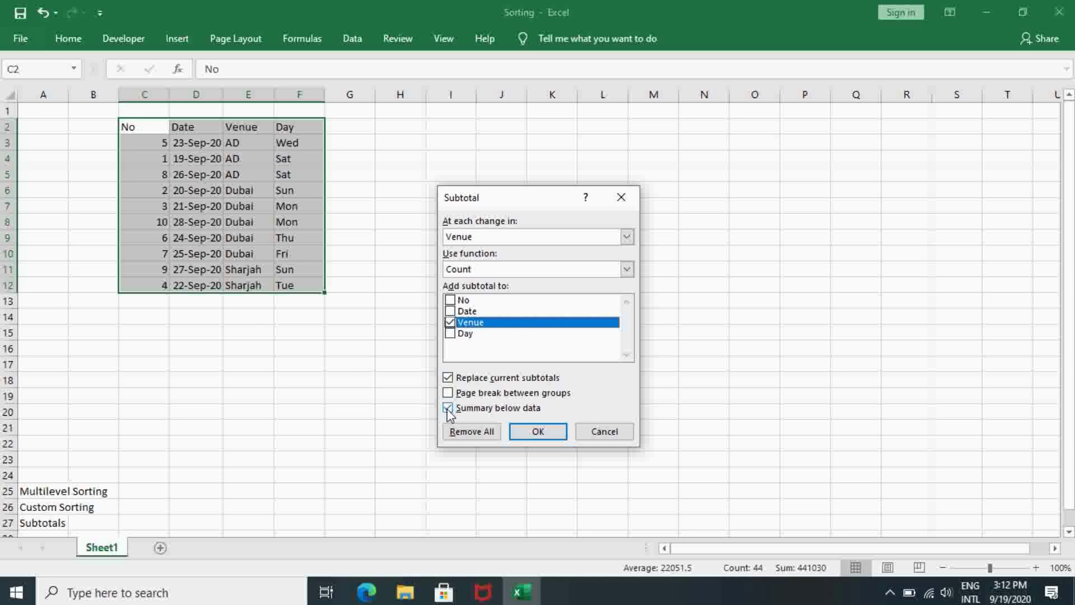
{"action": "left_click", "coordinate": [535, 434]}
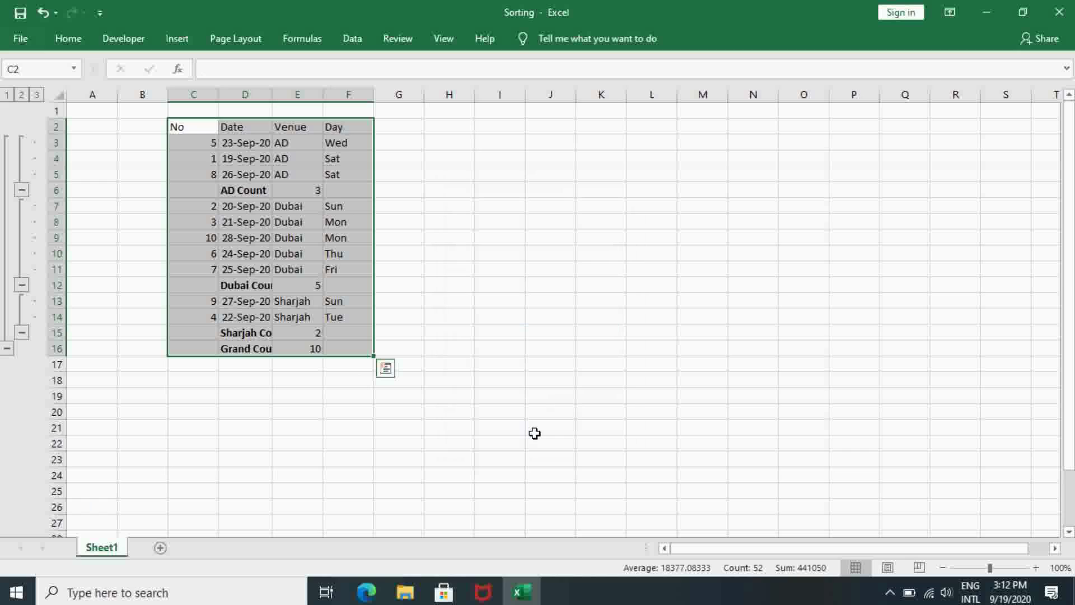
Step: Inspect the AD, Dubai, Sharjah and Grand Count rows, checking each label and its count in the Venue column
{"action": "left_click", "coordinate": [254, 191]}
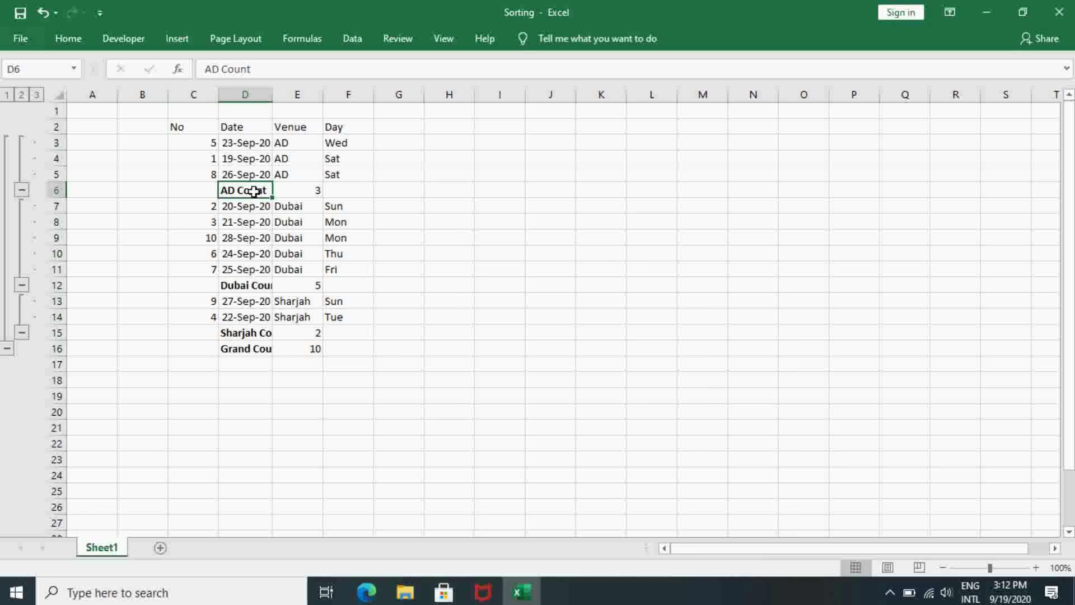
{"action": "left_click", "coordinate": [309, 193]}
{"action": "left_click", "coordinate": [237, 285]}
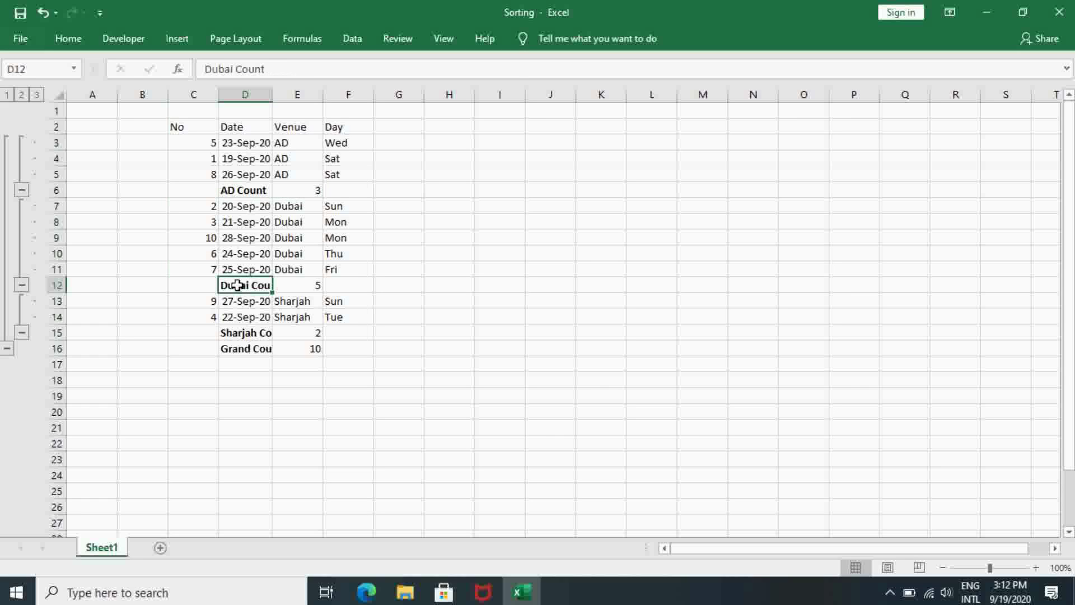
{"action": "left_click", "coordinate": [314, 286]}
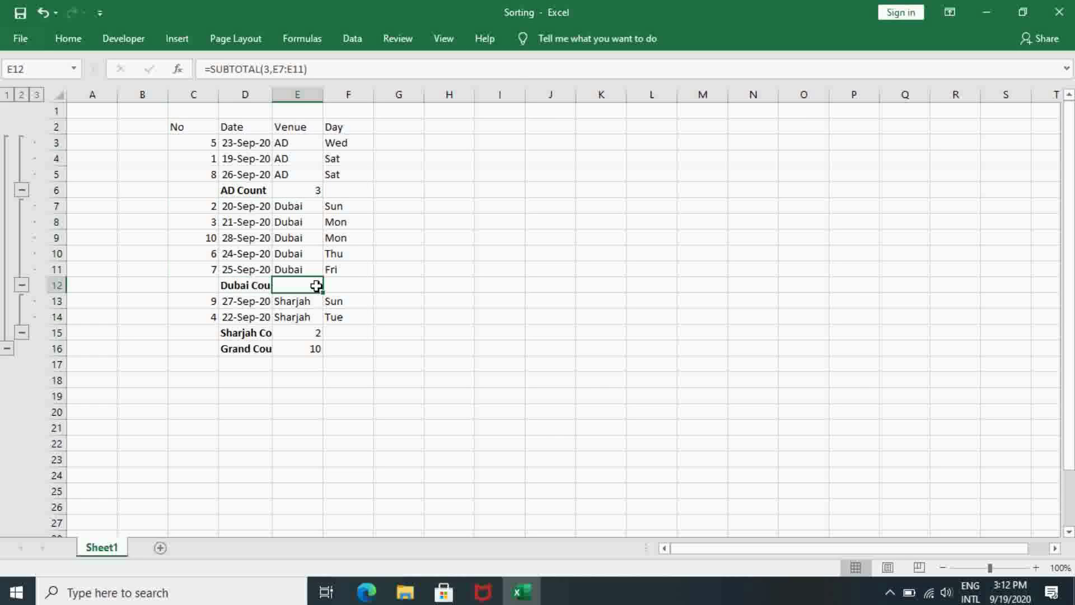
{"action": "left_click", "coordinate": [252, 331]}
{"action": "left_click", "coordinate": [285, 331]}
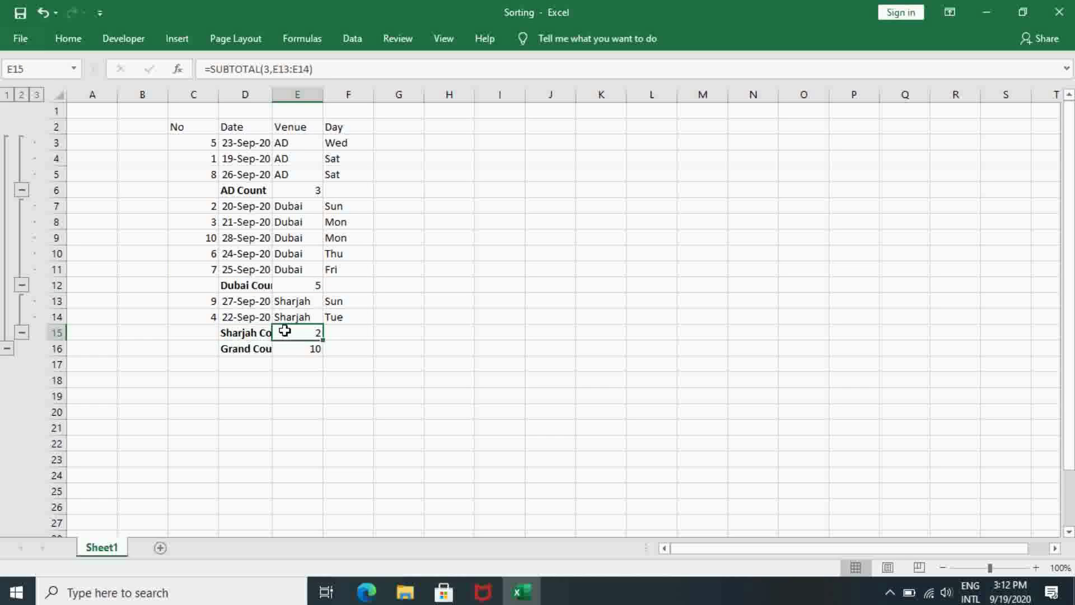
{"action": "left_click", "coordinate": [238, 350]}
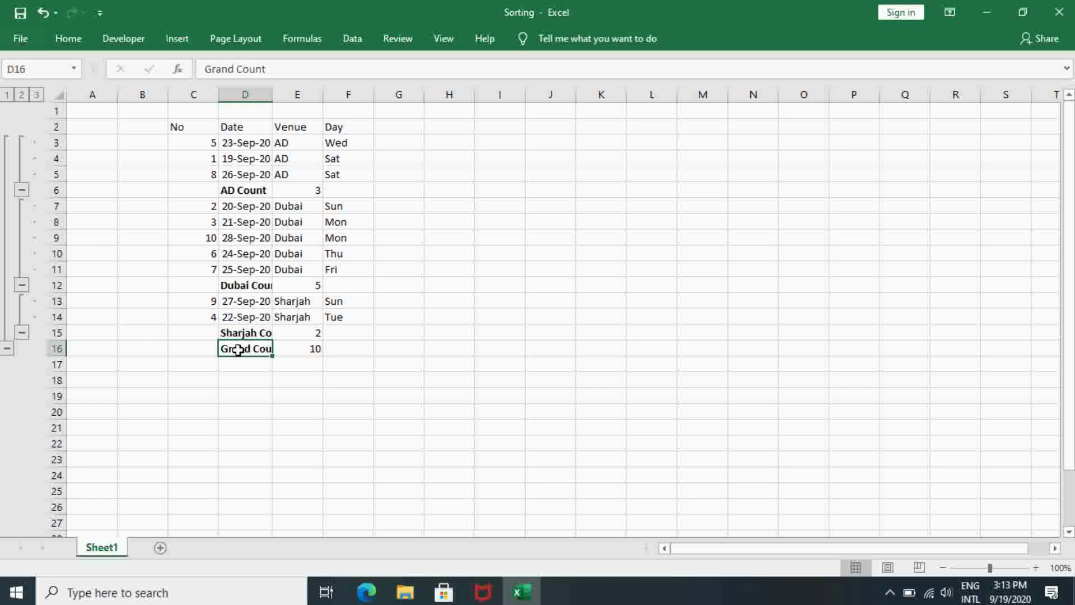
{"action": "left_click", "coordinate": [295, 352]}
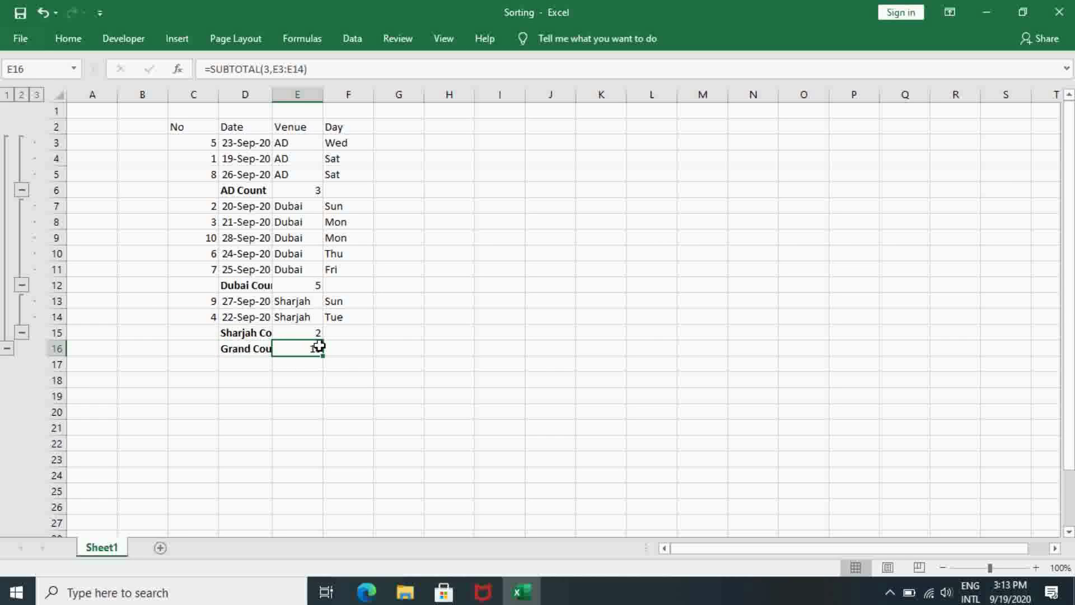